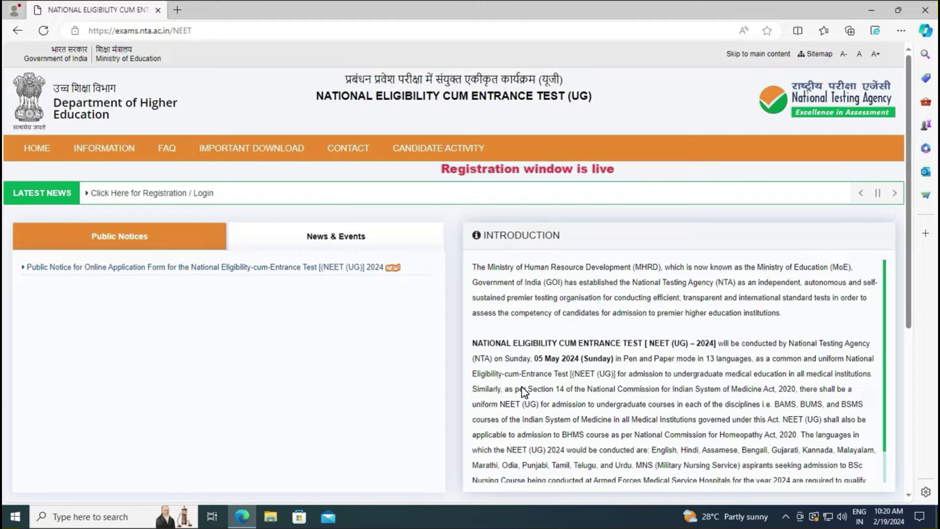
# - Start a new candidate registration using the Aadhaar number and validate the one-time verification code
pyautogui.click(174, 198)
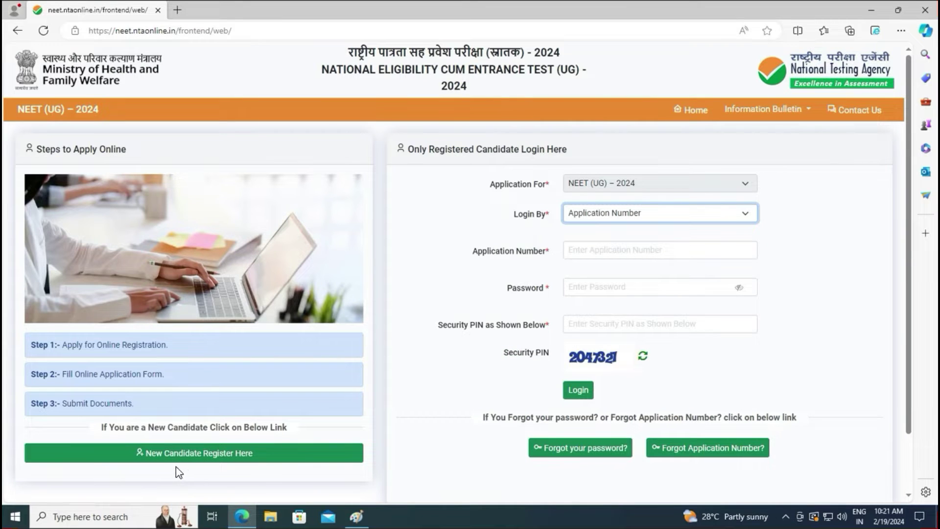
pyautogui.click(246, 456)
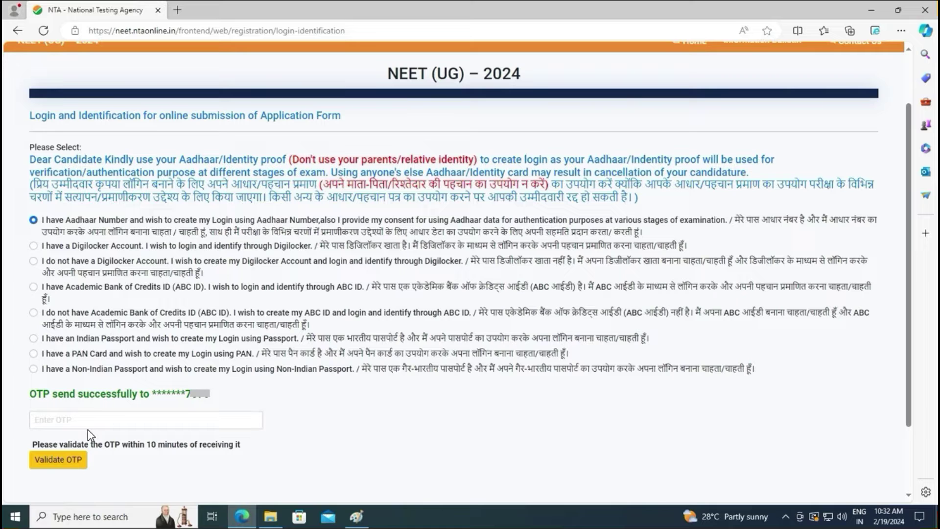
pyautogui.click(69, 460)
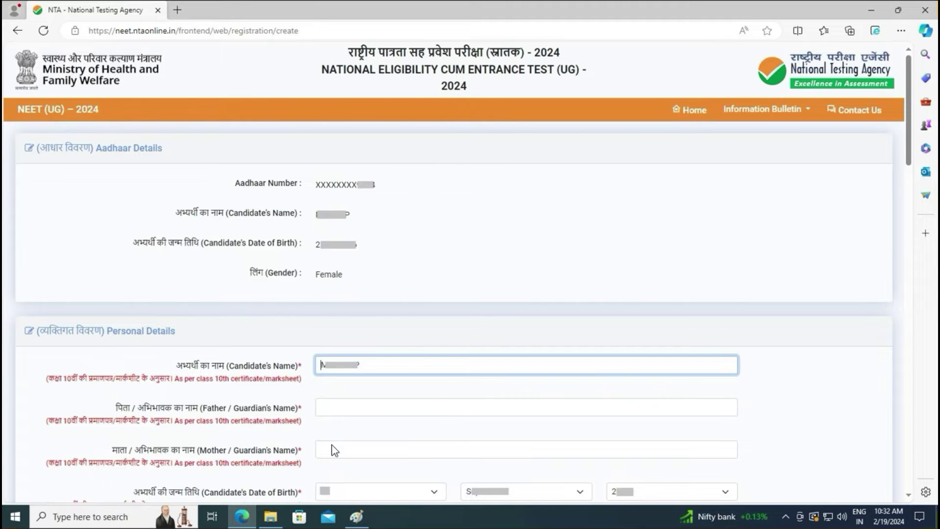
# - Fill in the parents' names, nationality INDIAN, identity type ANY OTHER VALID GOVT IDENTITY WITH PHOTOGRAPH and the identification number
pyautogui.scroll(-4, 341, 448)
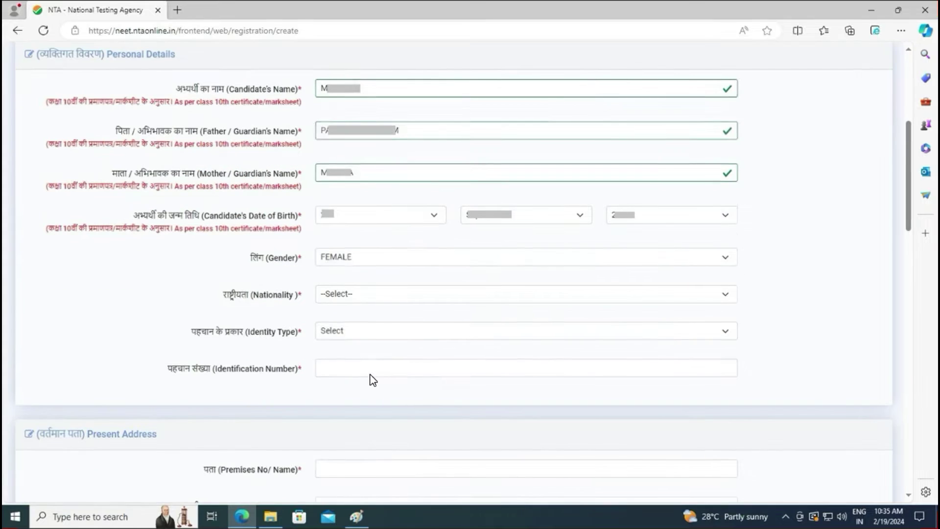
pyautogui.click(345, 326)
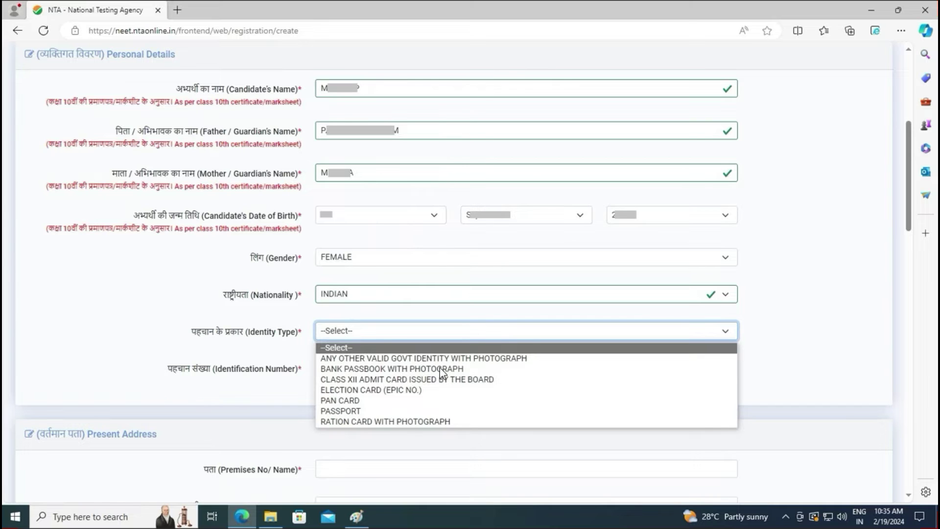
pyautogui.click(411, 363)
pyautogui.scroll(-1, 411, 364)
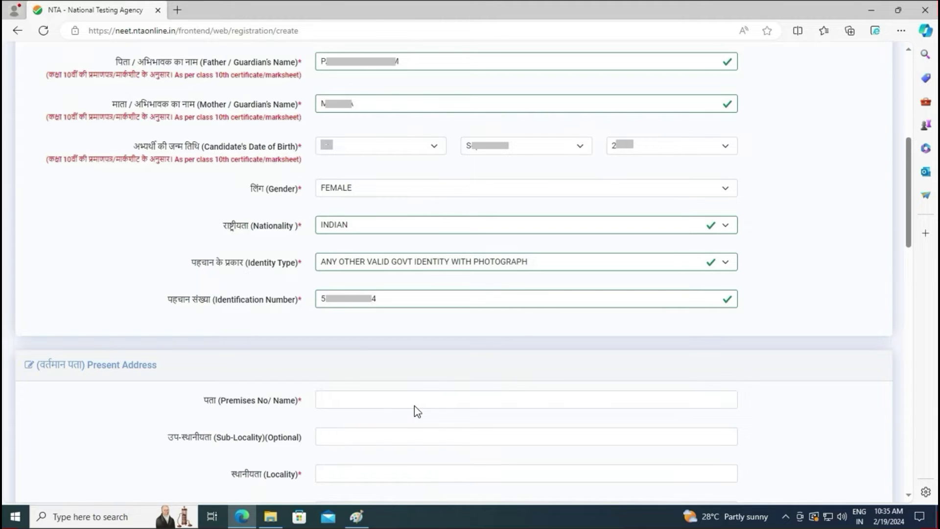
# - Fill in the present address with state TAMILNADU, the district and pin code, and choose mobile country code +91
pyautogui.scroll(-4, 368, 441)
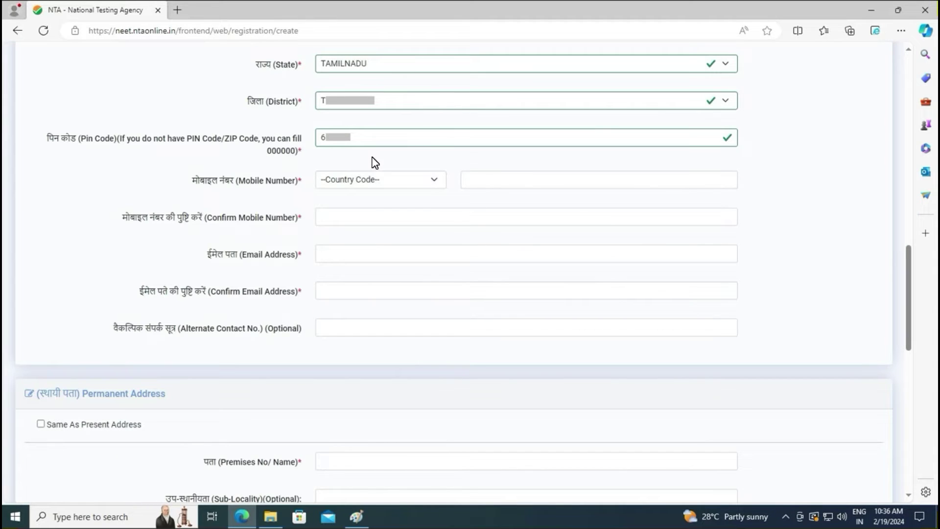
pyautogui.click(410, 185)
pyautogui.press('Down')
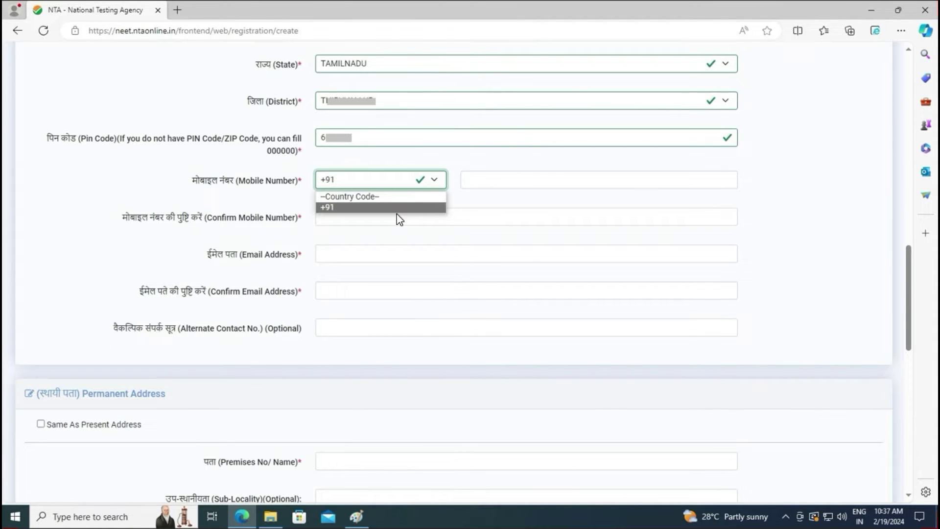
# - Complete the mobile and email contact fields and set the permanent address to Same As Present Address
pyautogui.scroll(-5, 396, 215)
pyautogui.scroll(-5, 472, 447)
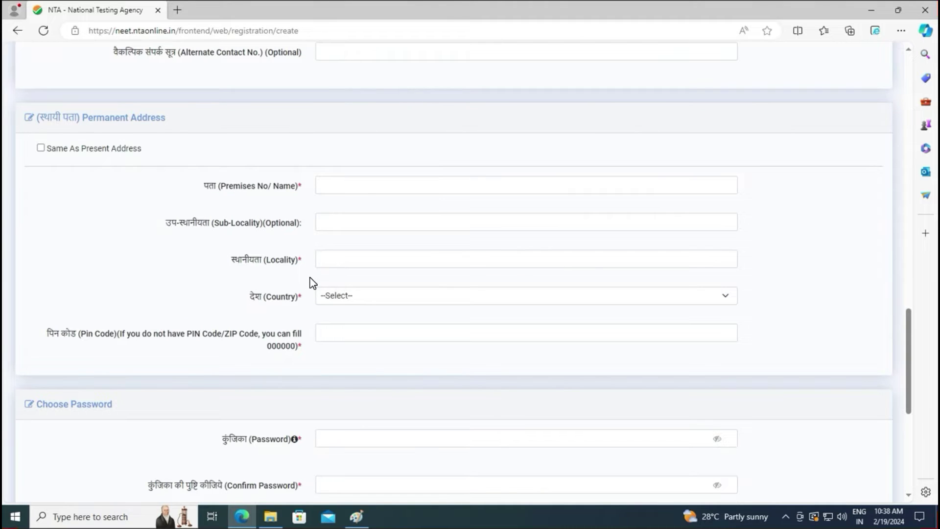
pyautogui.scroll(-5, 378, 463)
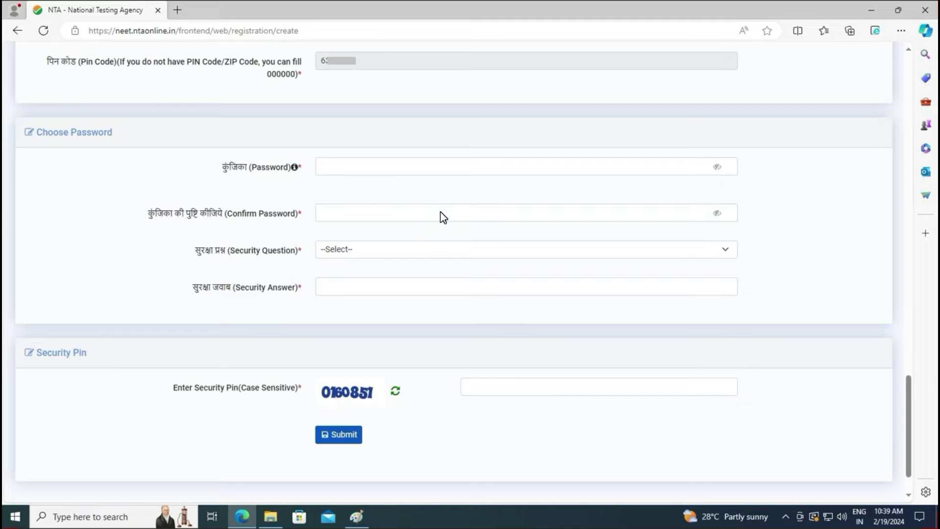
# - Enter and confirm the account password, answer the security question WHAT IS YOUR BIRTH CITY?, enter the security PIN and submit the form
pyautogui.click(357, 259)
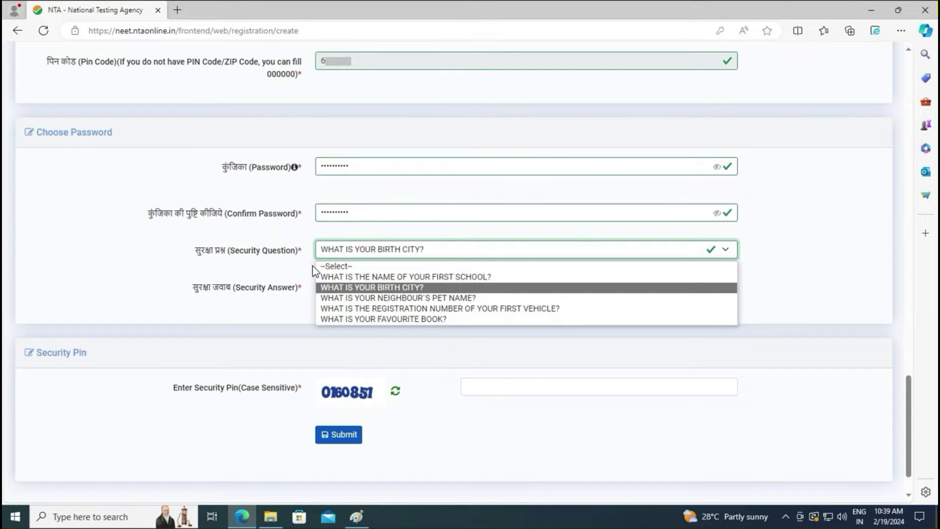
pyautogui.click(404, 296)
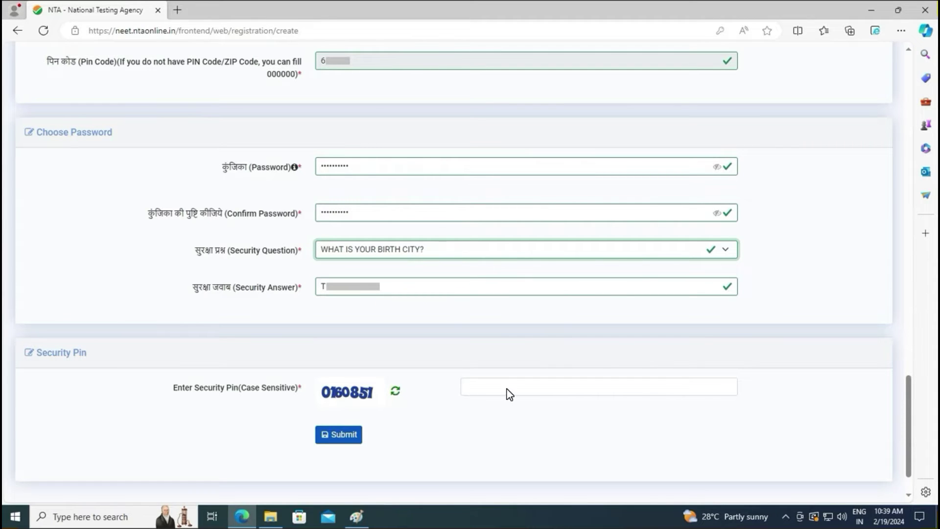
pyautogui.click(340, 435)
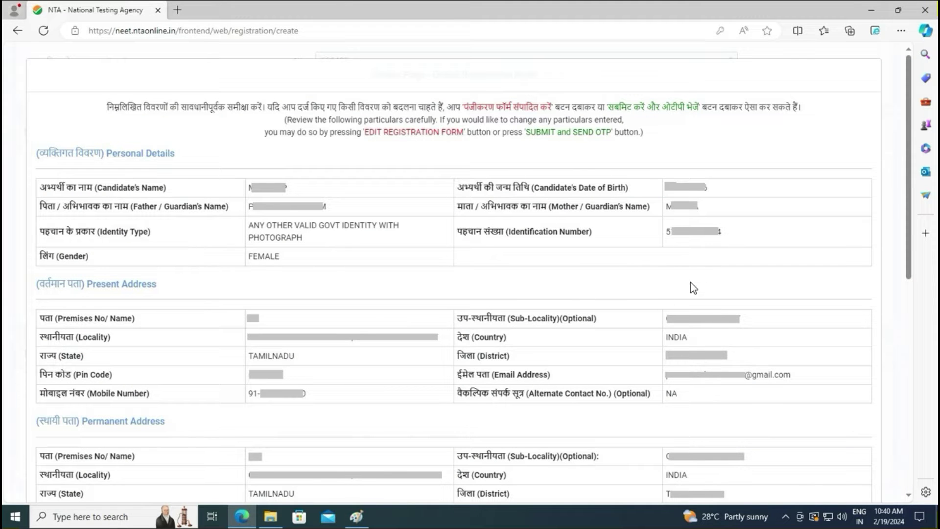
# - Tick every item in the particulars checklist, agree to the declaration, and submit the registration form with OTP verification
pyautogui.scroll(-7, 515, 375)
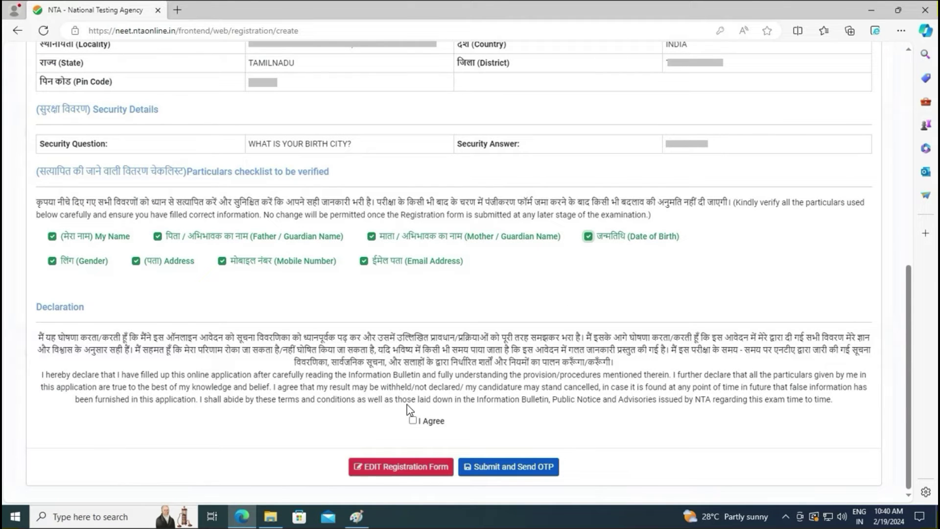
pyautogui.click(538, 472)
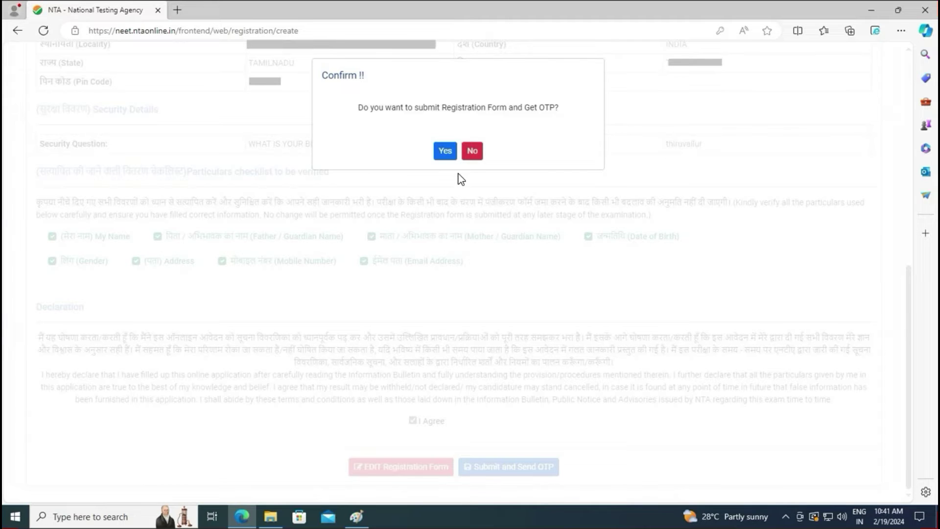
pyautogui.press('Return')
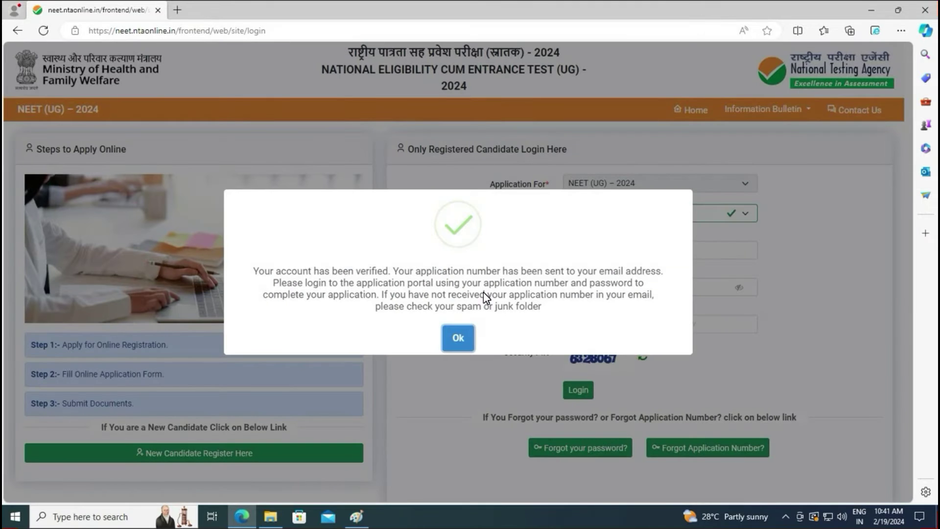
pyautogui.press('Return')
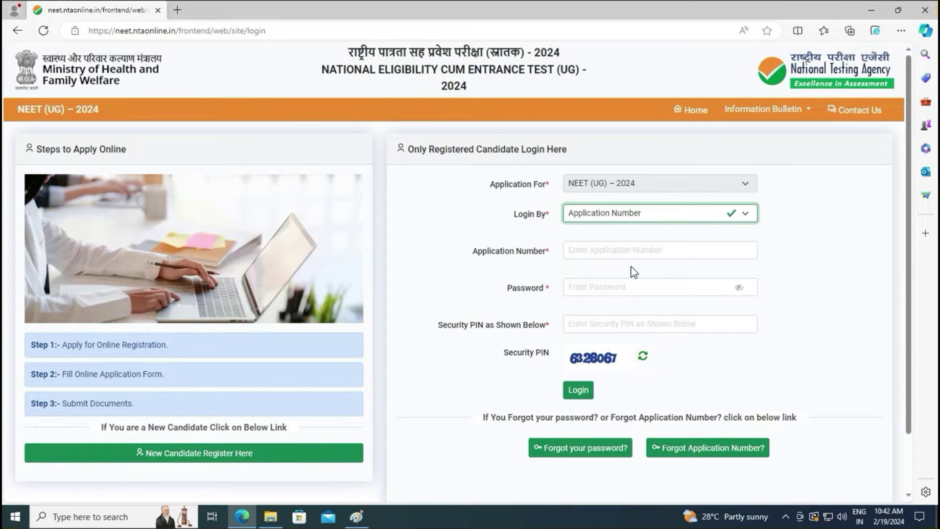
# - Log in with the application number, password and security PIN, and save the contact details with the captcha and declaration accepted
pyautogui.click(577, 390)
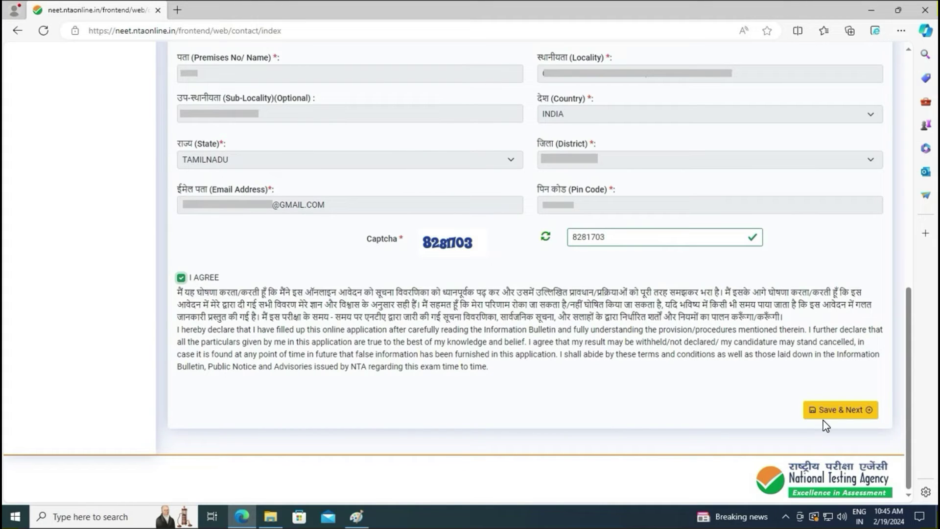
pyautogui.click(824, 418)
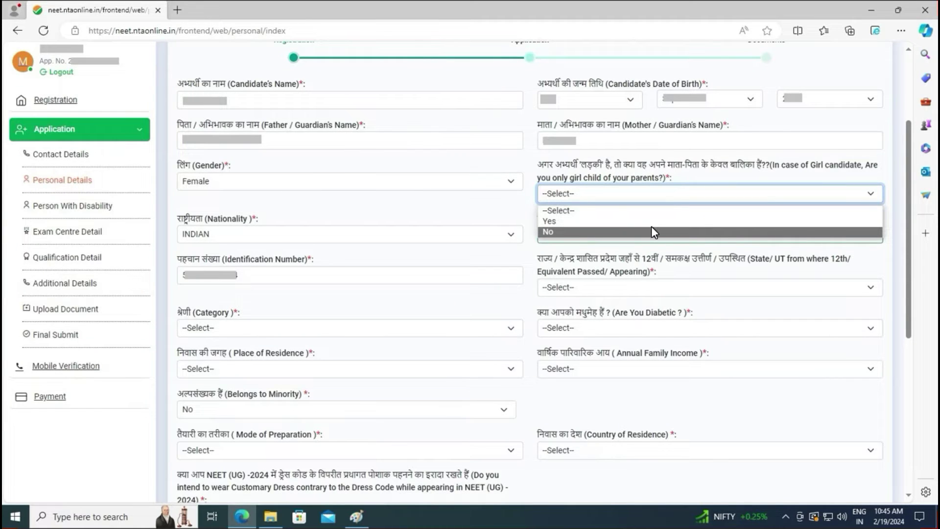
# - Set only girl child to No, 12th state to TAMILNADU, category to OBC-(NCL) As Per Central List and diabetic to No
pyautogui.click(595, 237)
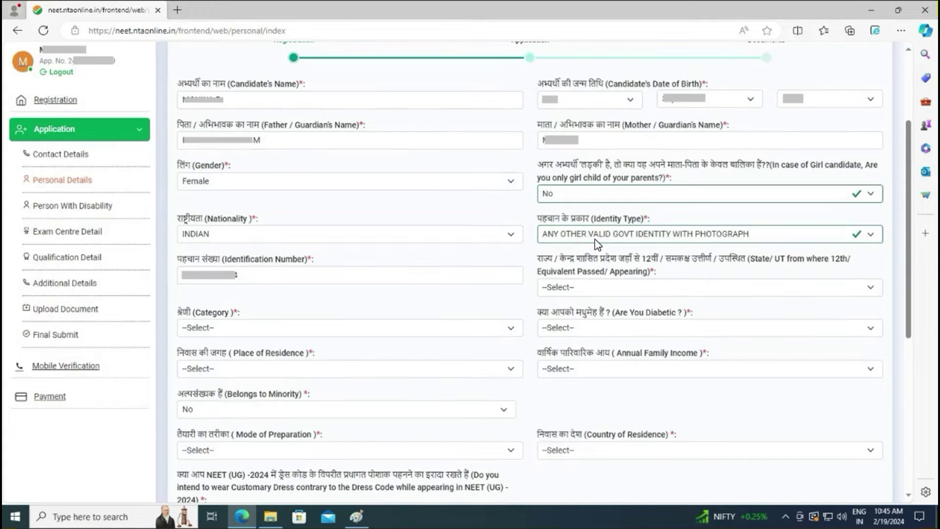
pyautogui.click(629, 288)
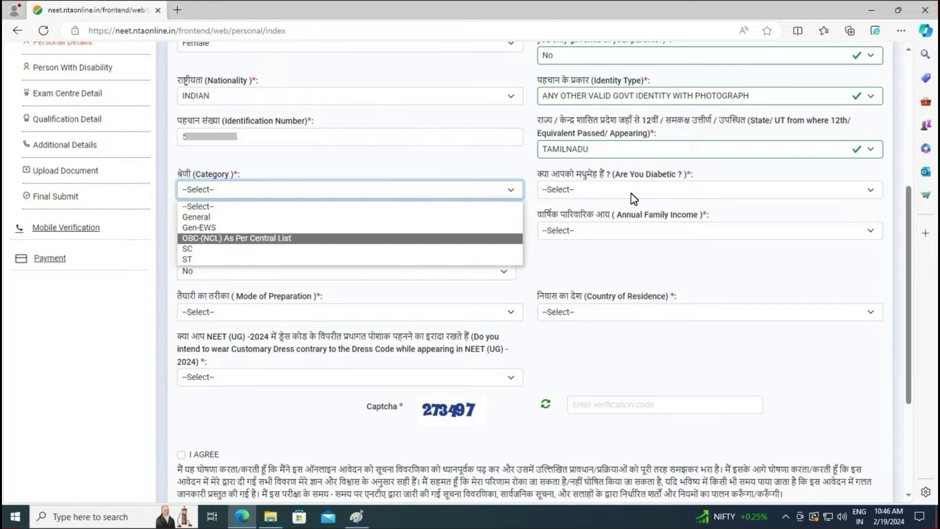
pyautogui.press('Return')
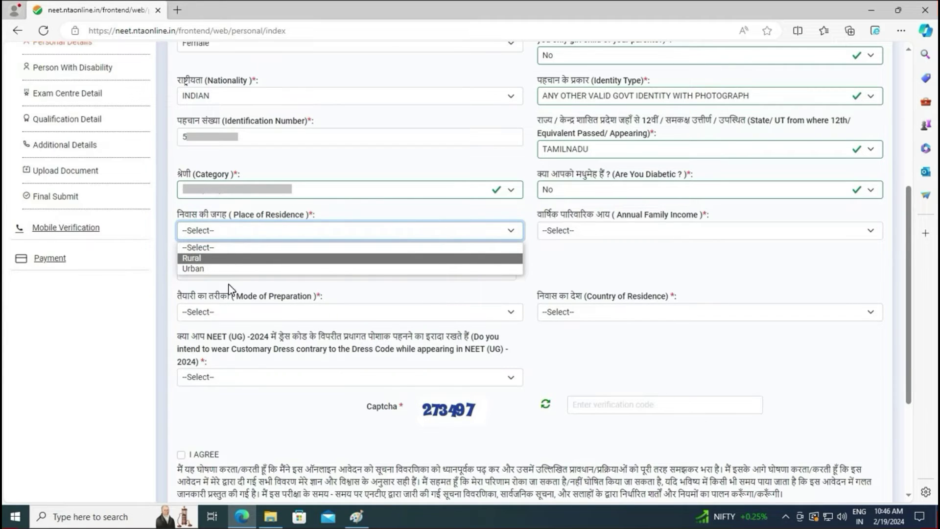
pyautogui.click(191, 258)
pyautogui.click(710, 231)
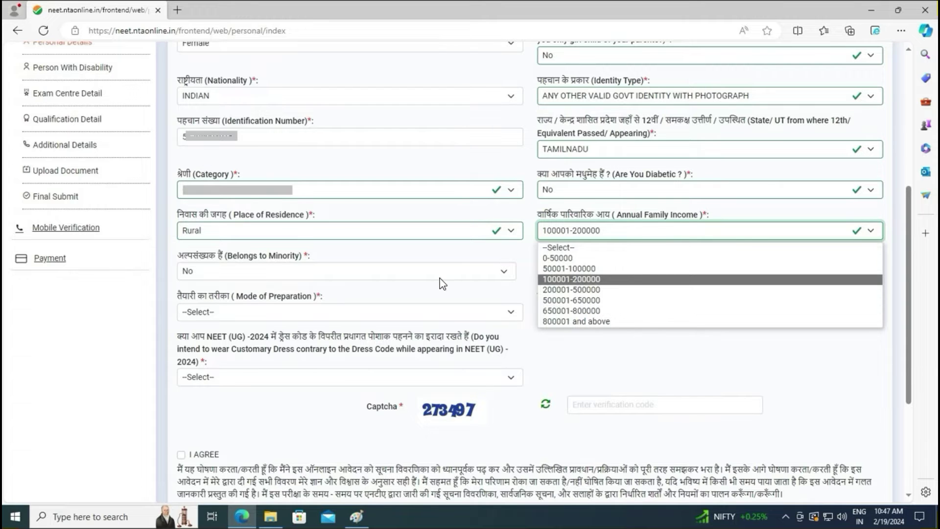
pyautogui.click(462, 312)
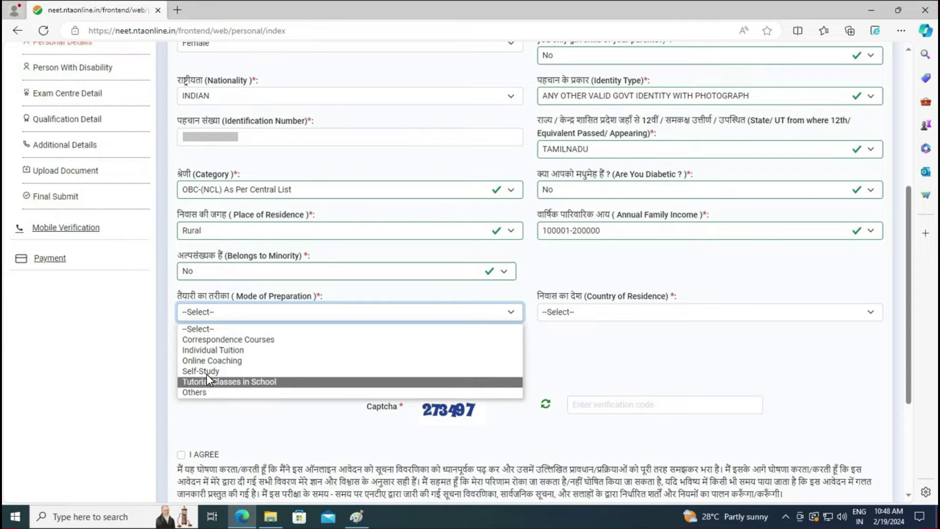
pyautogui.click(268, 382)
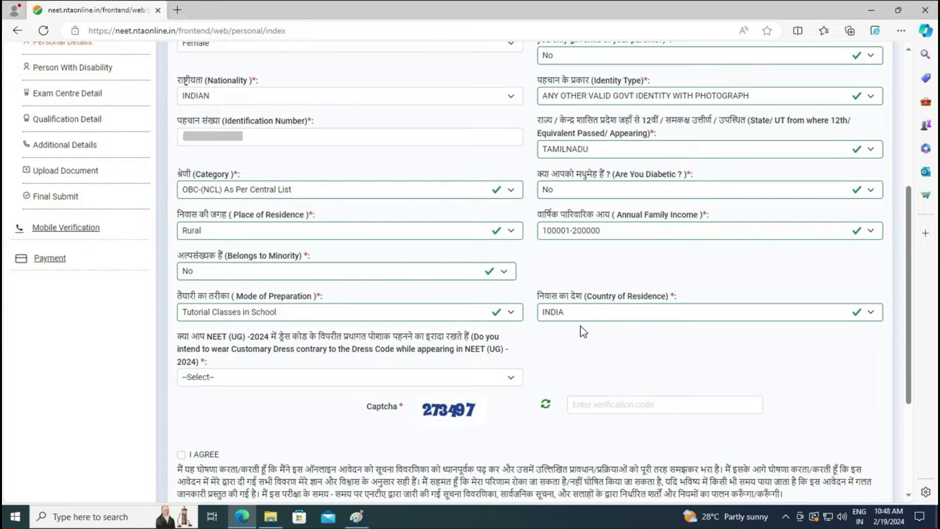
# - Answer No to wearing customary dress, enter the captcha, agree to the declaration and save the personal details
pyautogui.click(234, 384)
pyautogui.scroll(-3, 234, 378)
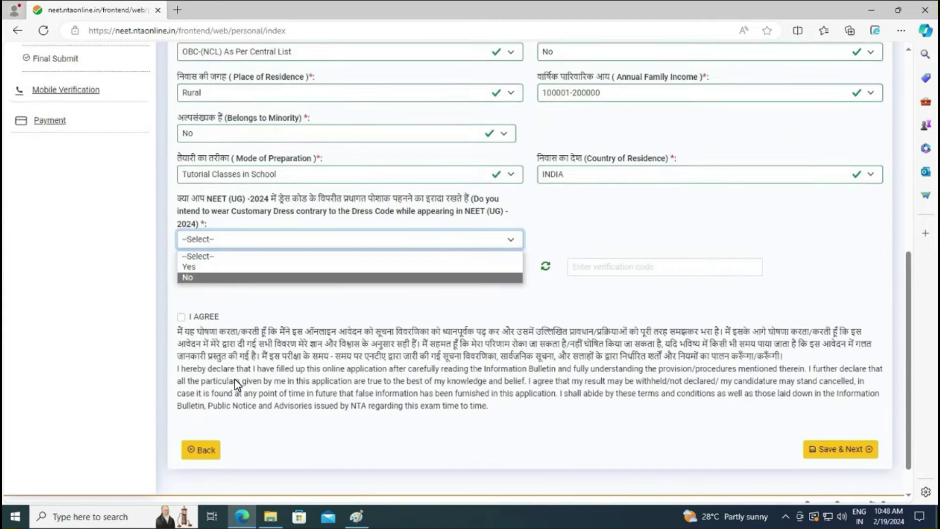
pyautogui.click(230, 275)
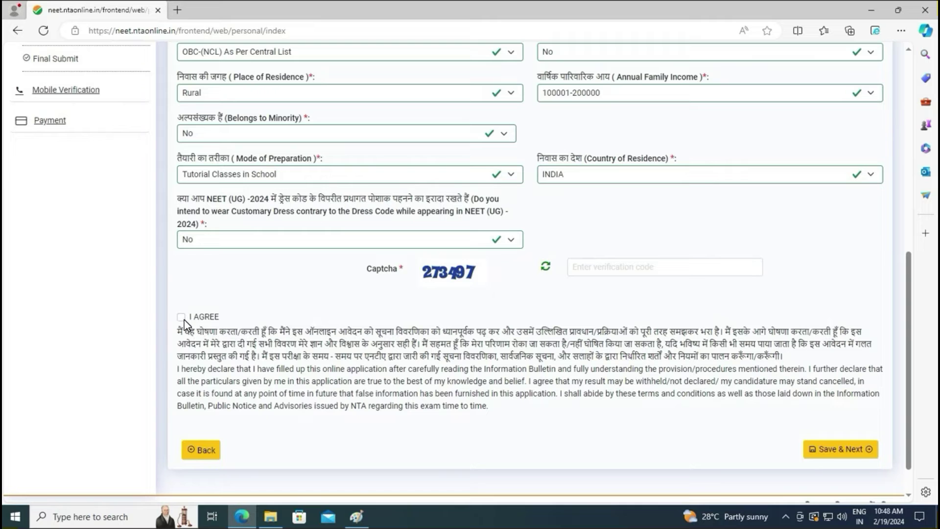
pyautogui.click(861, 455)
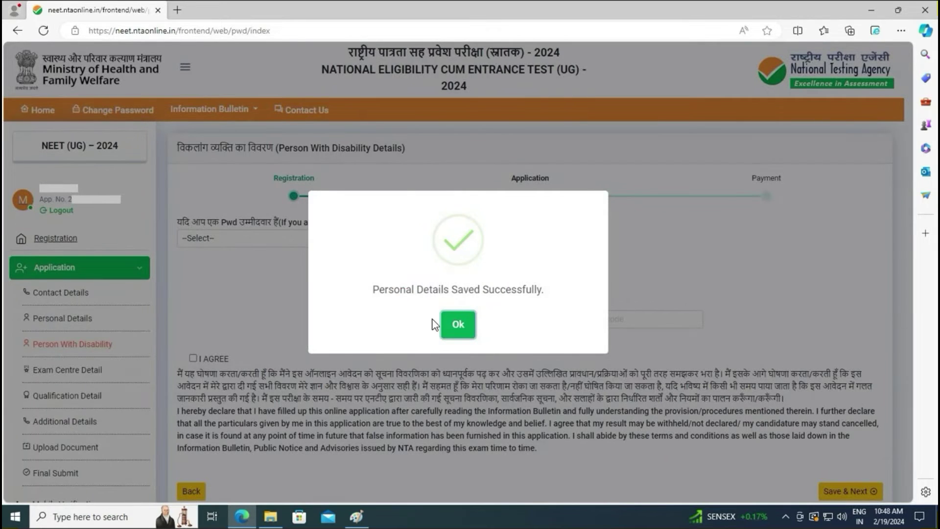
pyautogui.click(460, 323)
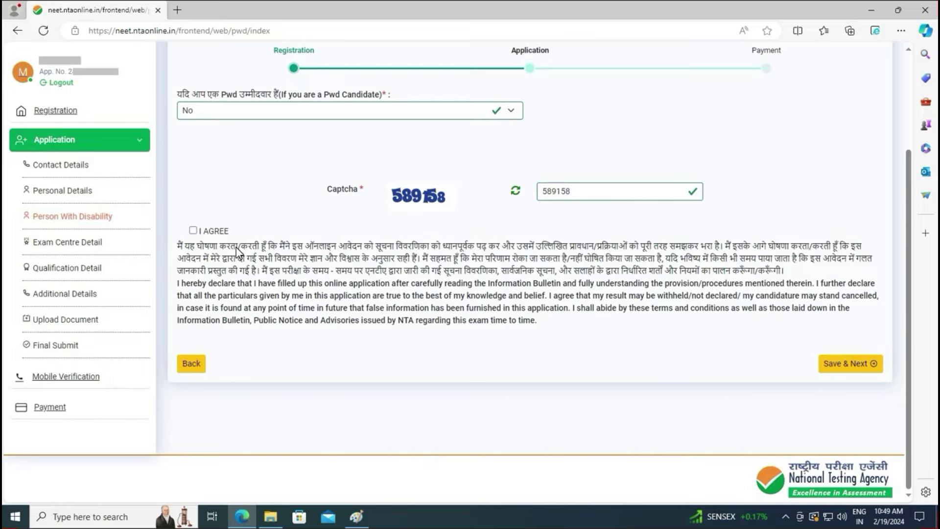
# - Answer No to being a Pwd candidate, enter the captcha, agree to the declaration and save the disability details
pyautogui.click(850, 364)
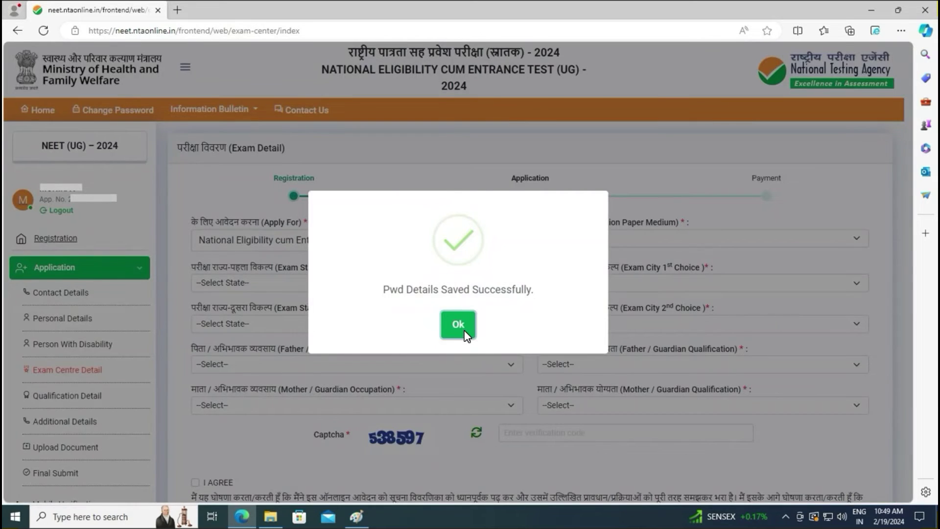
pyautogui.click(458, 324)
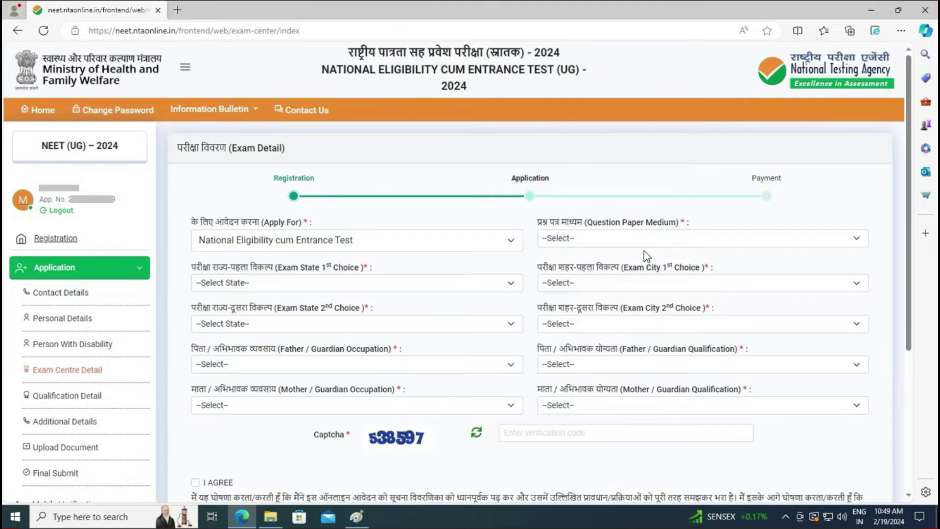
# - Set the question paper medium to English and choose Chennai and Thiruvallur in TAMILNADU as first and second exam cities
pyautogui.scroll(-2, 644, 251)
pyautogui.click(617, 168)
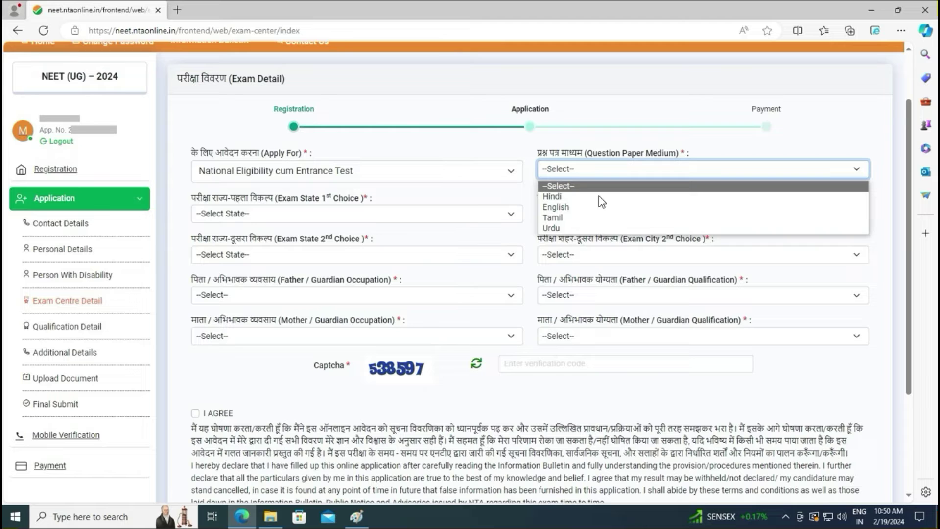
pyautogui.click(580, 208)
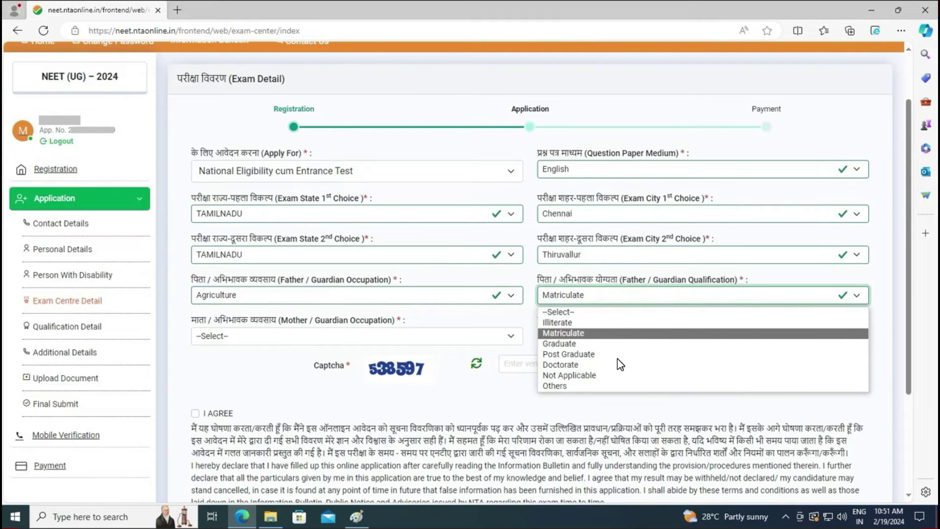
# - Set both parents' qualifications to Matriculate and the mother's occupation to Not Applicable, and save the exam details with captcha and declaration
pyautogui.click(592, 333)
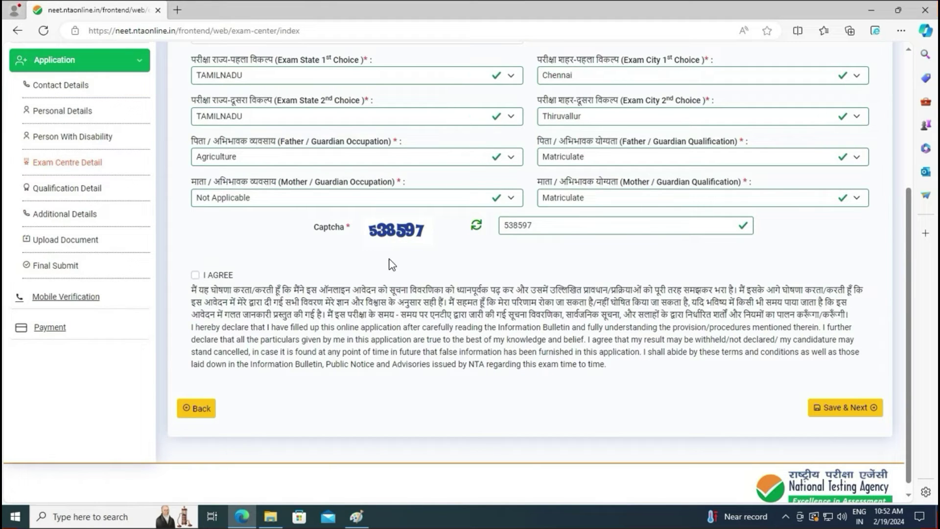
pyautogui.click(850, 412)
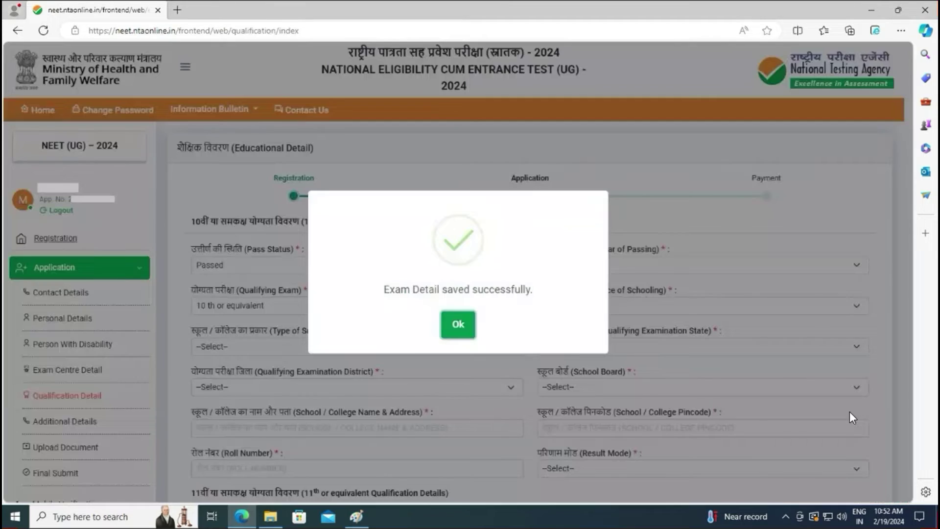
# - Fill the 10th details with 2021, Rural, Private Unaided, TAMILNADU, Thiruvallur, TAMIL NADU STATE BOARD OF SCHOOL EXAMINATIONS(SEC.), and the school's name, address, pincode and roll number
pyautogui.click(458, 324)
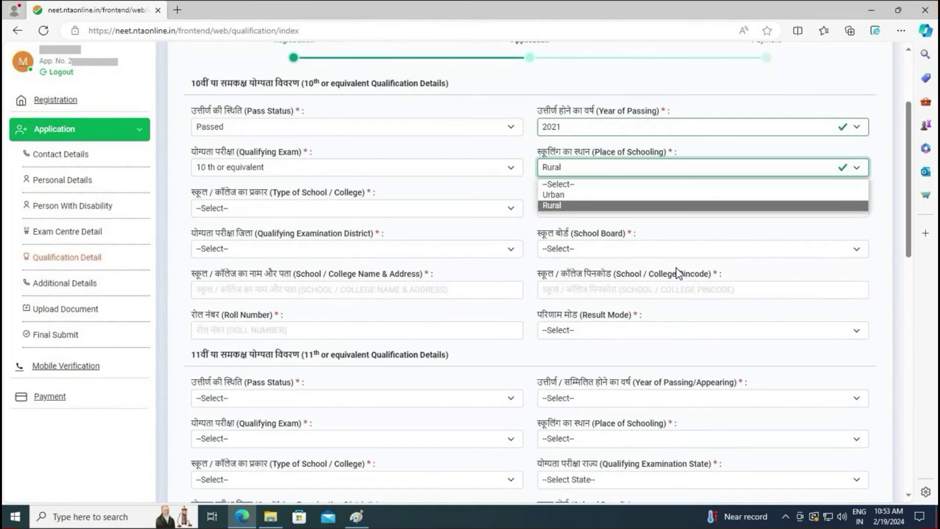
pyautogui.click(583, 211)
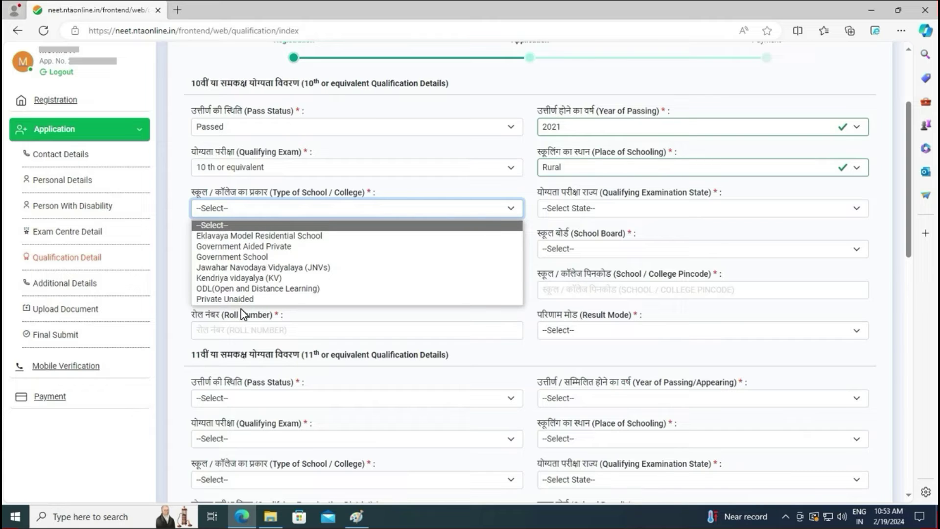
pyautogui.click(293, 298)
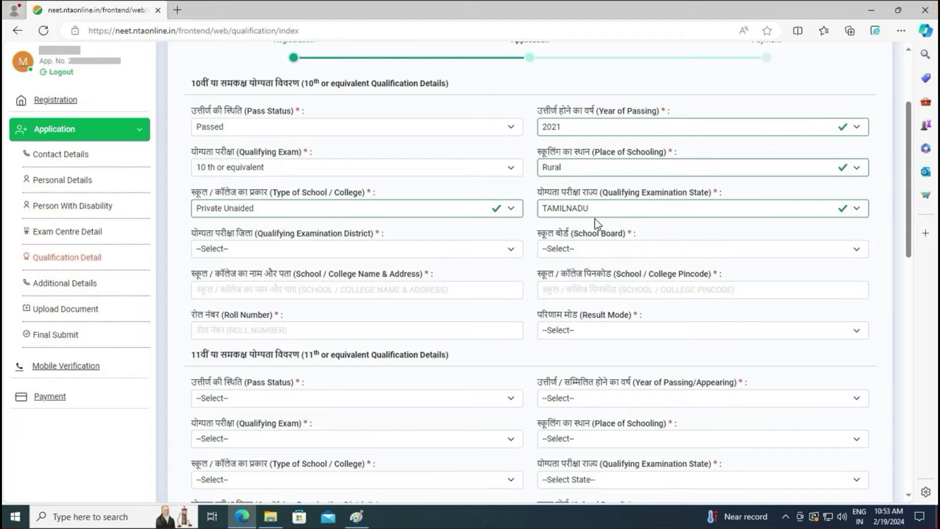
pyautogui.click(376, 239)
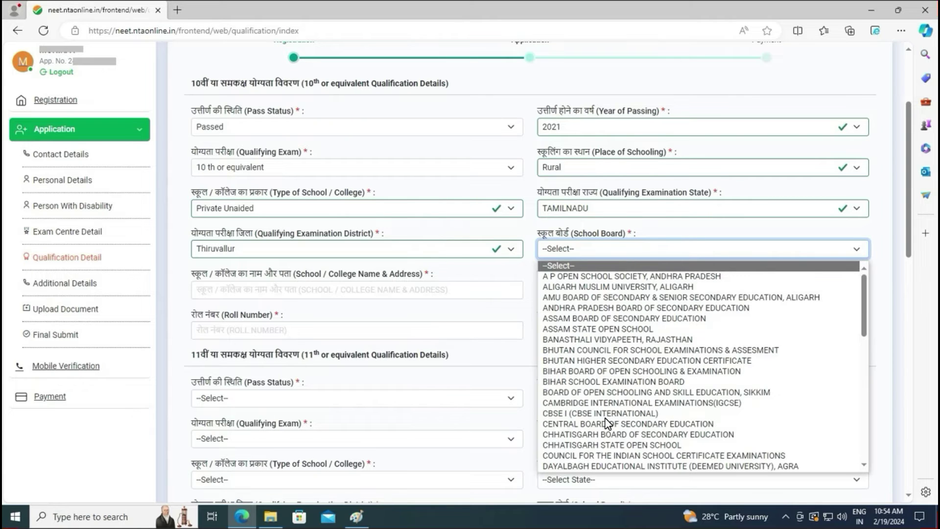
pyautogui.press('t')
pyautogui.press('Return')
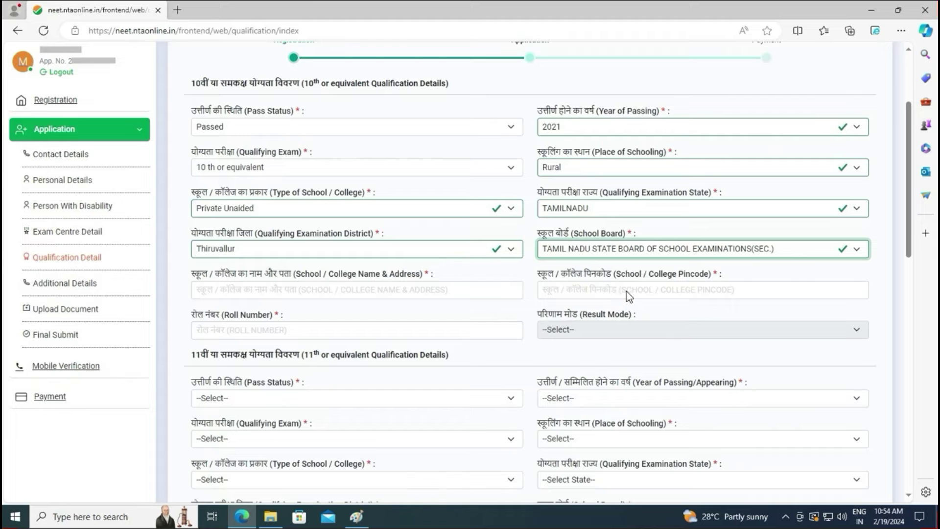
pyautogui.click(655, 289)
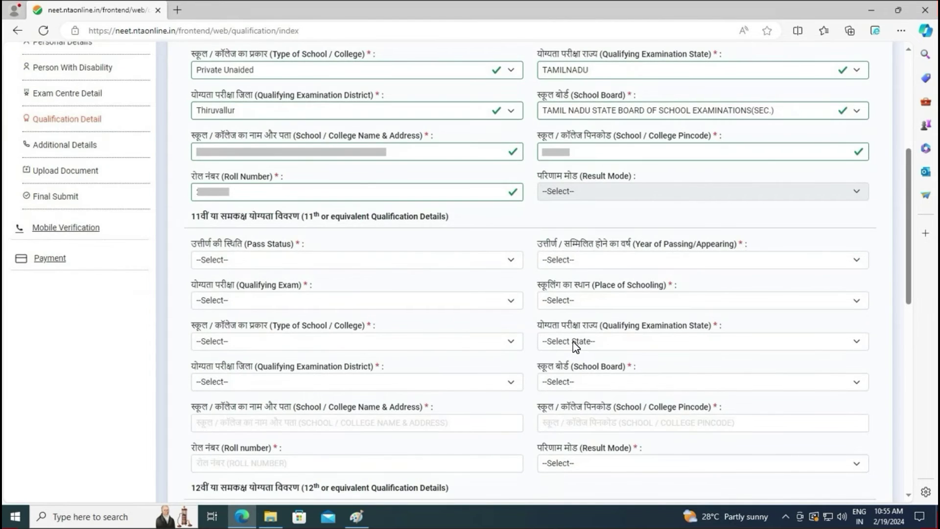
# - Fill the 11th details as Passed, 2023, Rural, Private Unaided, Thiruvallur, Tamil Nadu higher secondary board, with school details, roll number, Percentage mode and 600 total marks
pyautogui.scroll(-1, 260, 225)
pyautogui.click(258, 190)
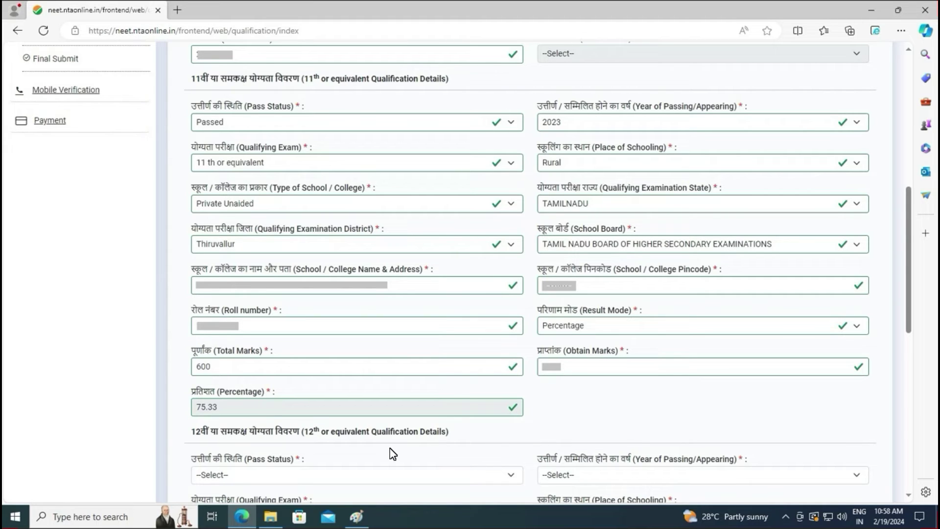
# - Fill the 12th details as Passed, 2023, Code 02, Rural, Private Unaided, Thiruvallur, Tamil Nadu higher secondary board, with school details, roll number, result mode and subject marks
pyautogui.scroll(-7, 391, 447)
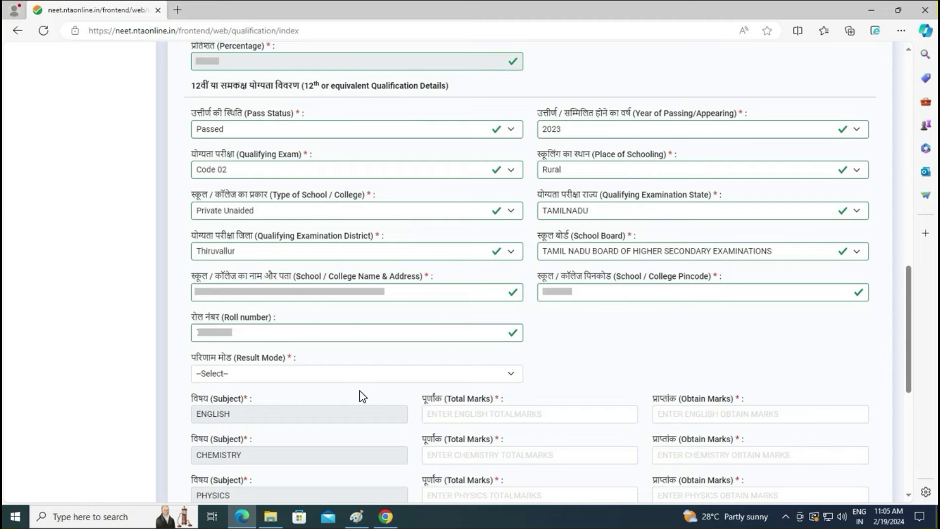
pyautogui.click(499, 412)
pyautogui.click(502, 447)
pyautogui.scroll(-4, 710, 470)
pyautogui.press('Tab')
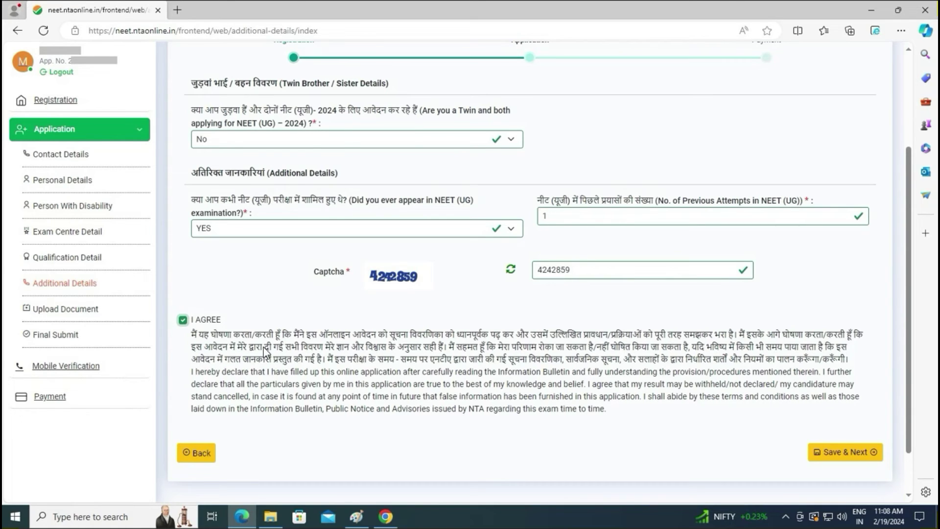
# - Answer No to being a twin and YES to appearing in NEET before with 1 attempt, and save the additional details with captcha and declaration
pyautogui.click(844, 458)
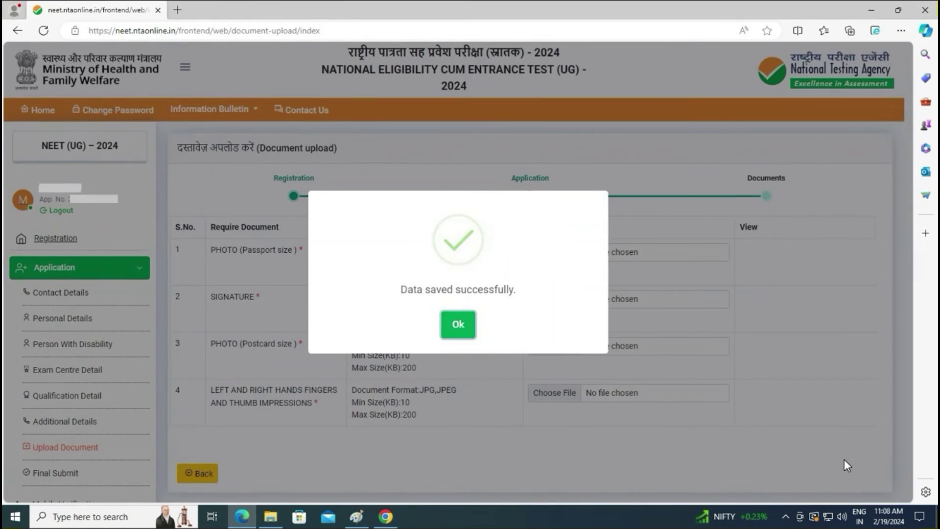
pyautogui.click(453, 337)
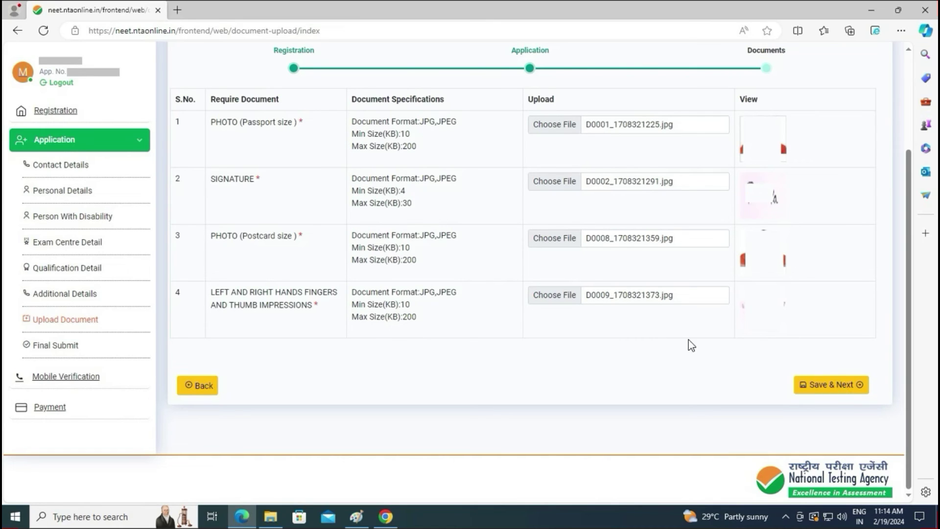
# - Upload the passport-size photo, signature, postcard-size photo and finger and thumb impressions as JPG files, and save the documents
pyautogui.click(831, 390)
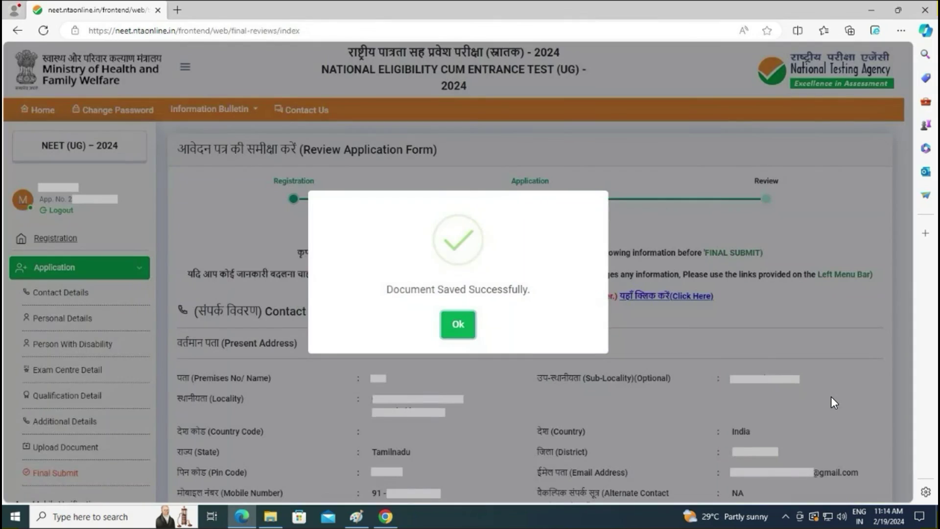
pyautogui.click(459, 335)
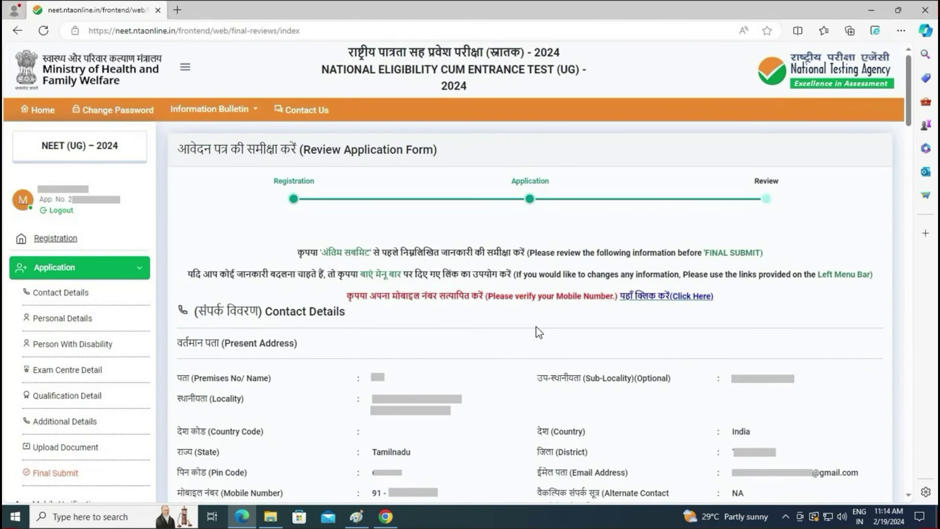
# - Verify the candidate's mobile number from the application review by entering the mobile OTP and the captcha
pyautogui.click(702, 293)
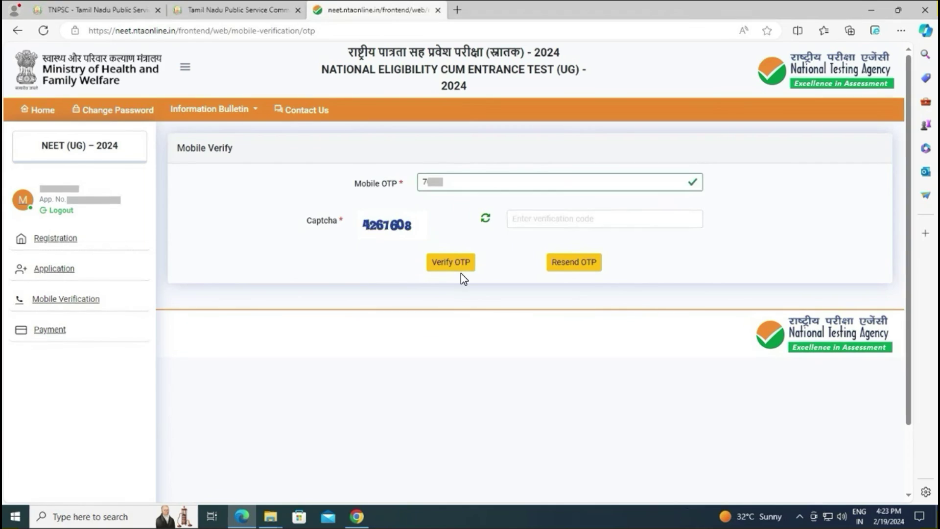
pyautogui.click(461, 273)
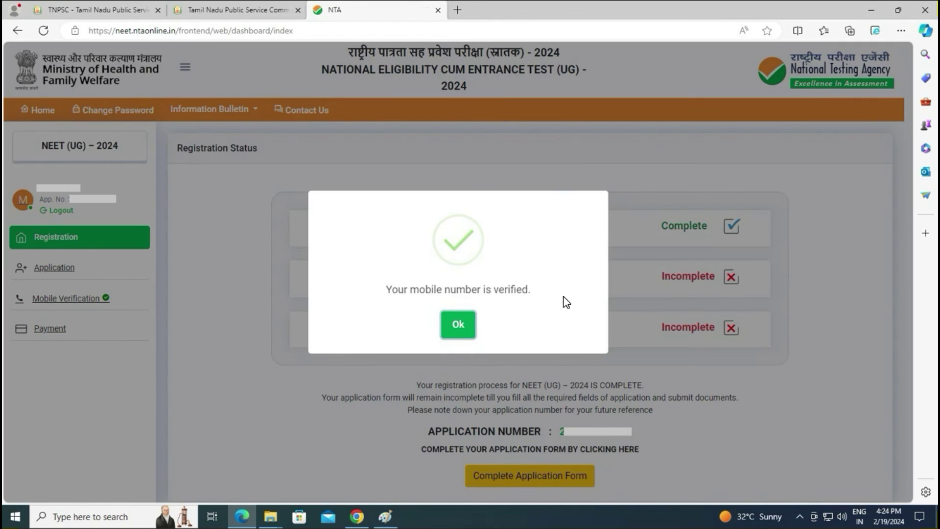
pyautogui.click(471, 329)
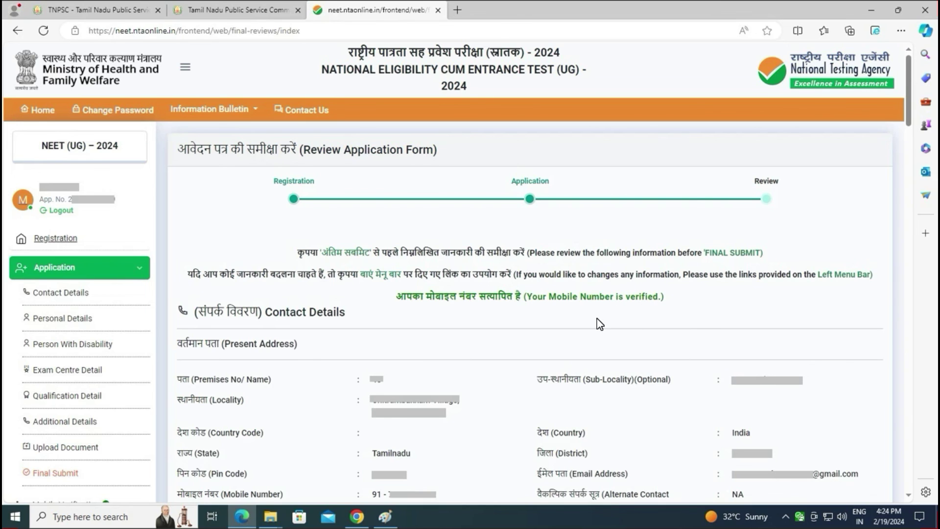
# - Make the final submission of the reviewed application with all particulars in the checklist and the I Agree declaration ticked
pyautogui.press('End')
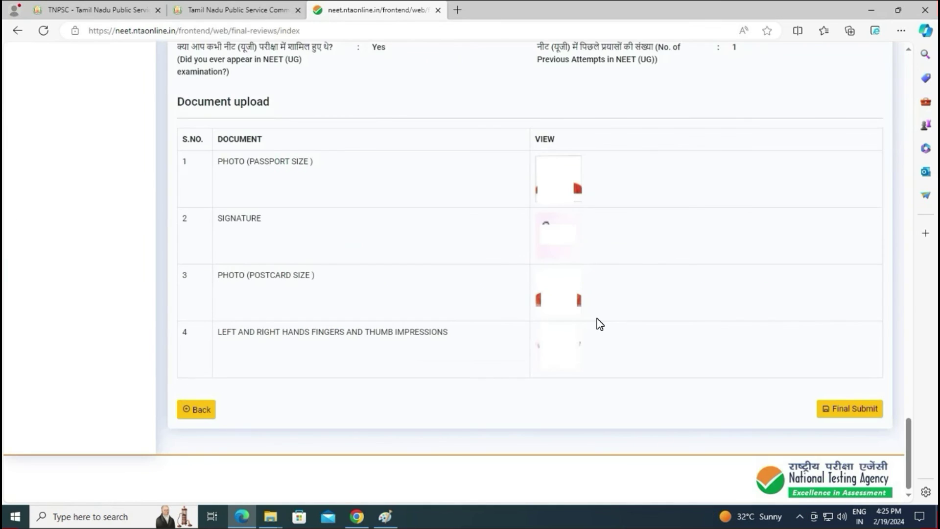
pyautogui.click(851, 413)
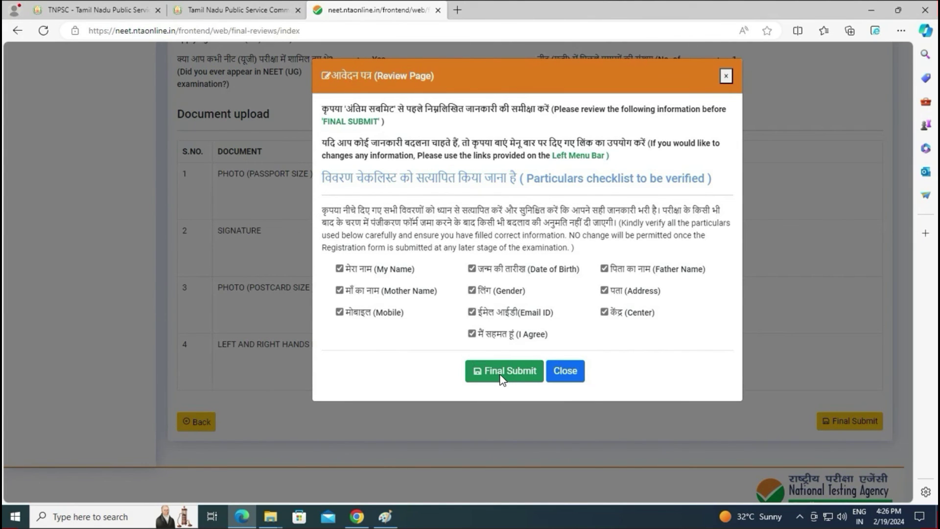
pyautogui.click(504, 370)
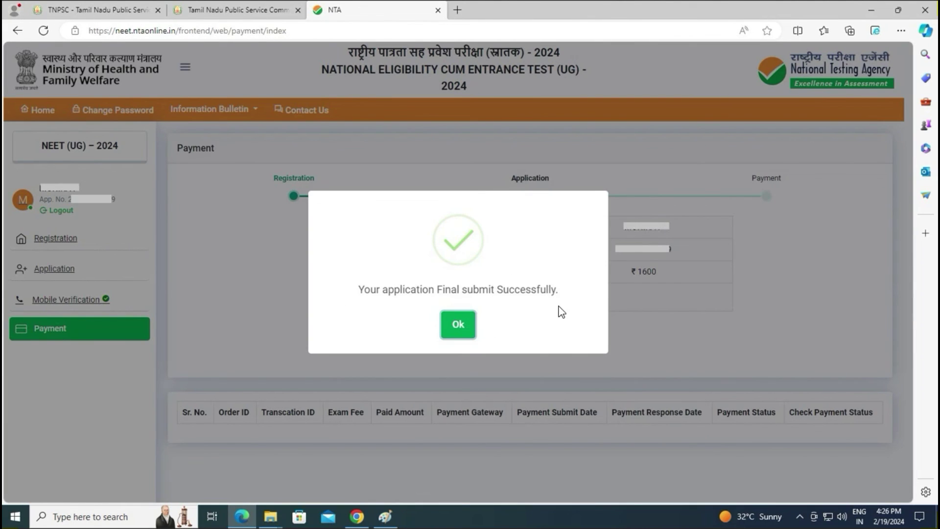
pyautogui.click(476, 323)
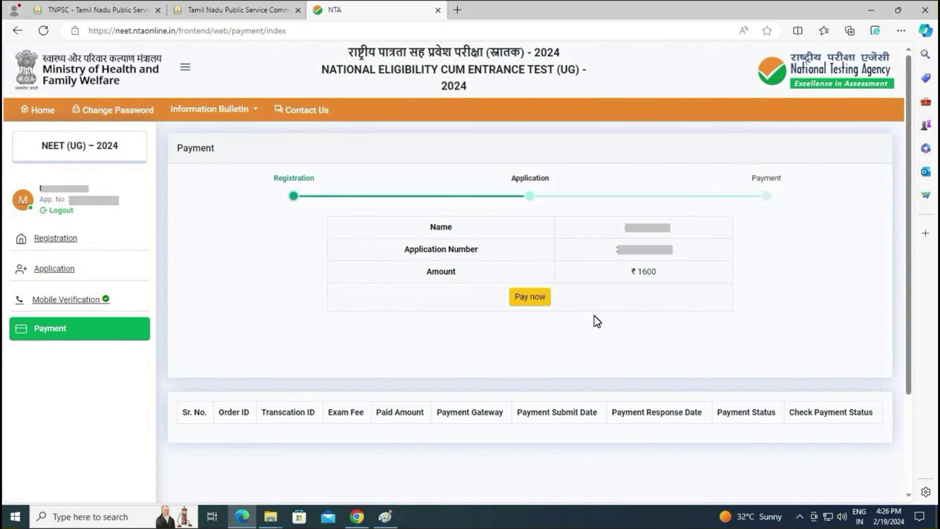
# - Pay the ₹1600 exam fee through the HDFC gateway and return to the registration status dashboard
pyautogui.click(536, 309)
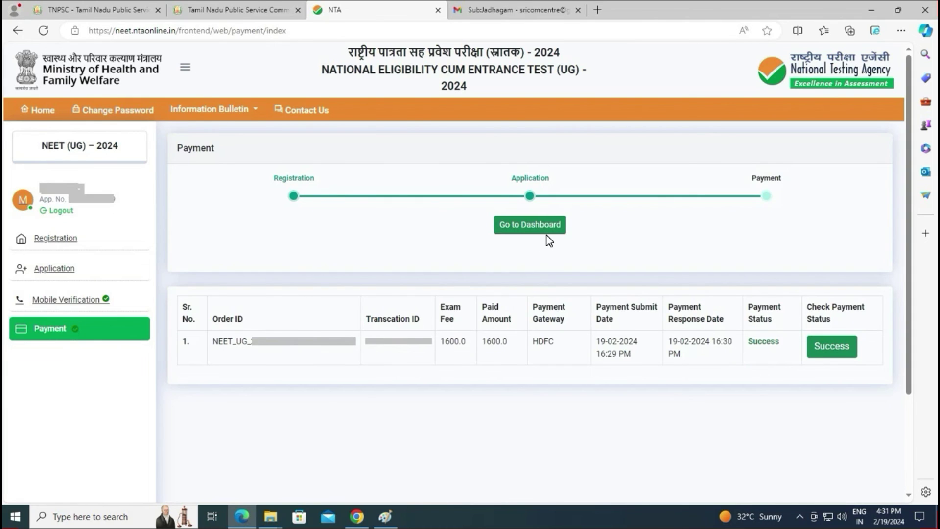
pyautogui.click(547, 238)
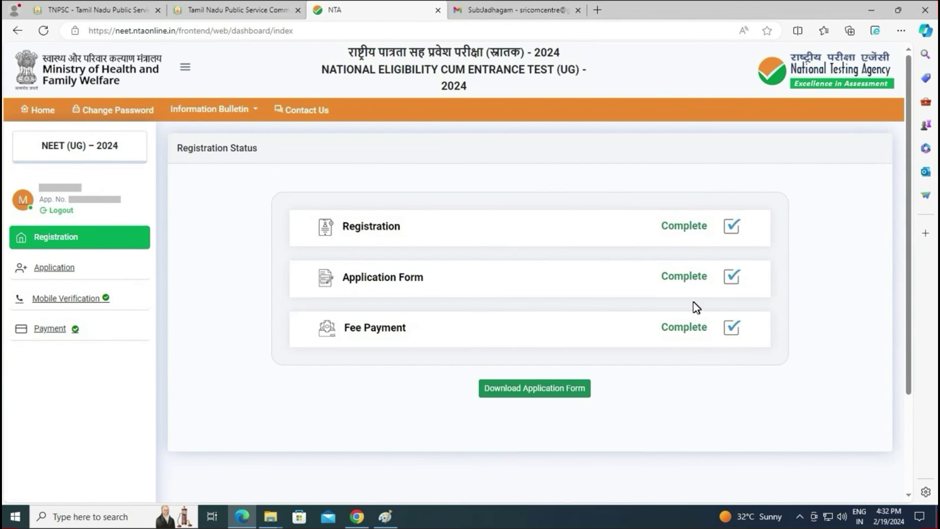